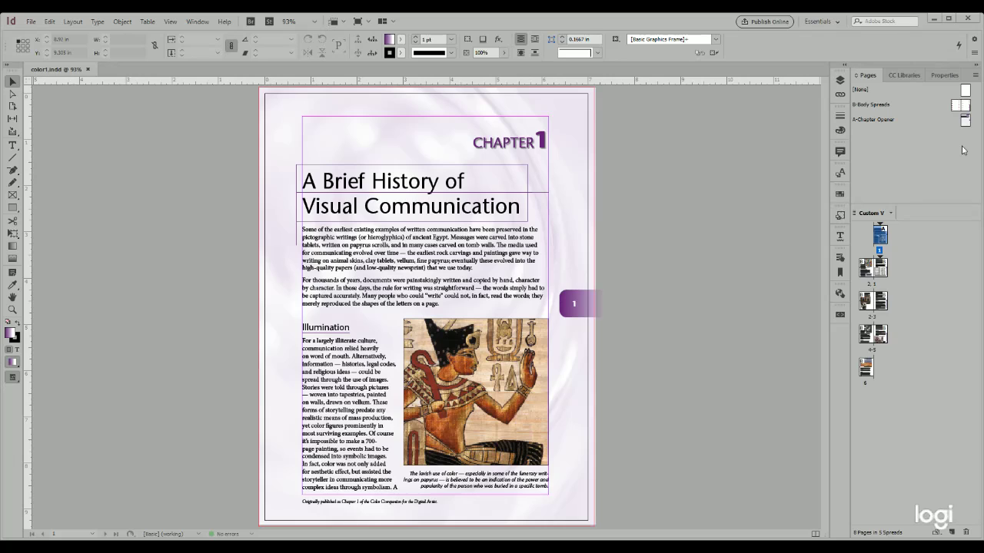
Open the Index panel for the document
click(930, 20)
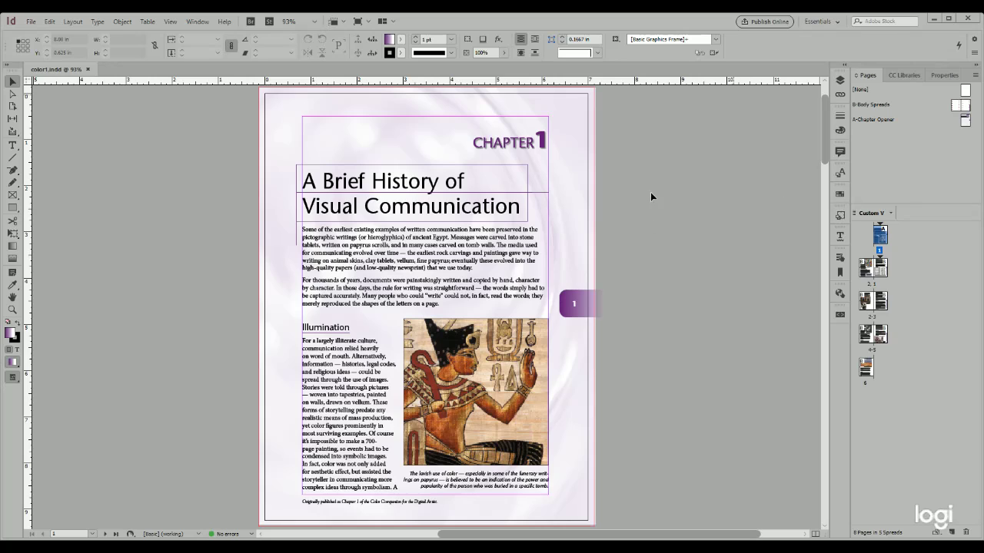
click(195, 23)
click(727, 334)
key(shift+F8)
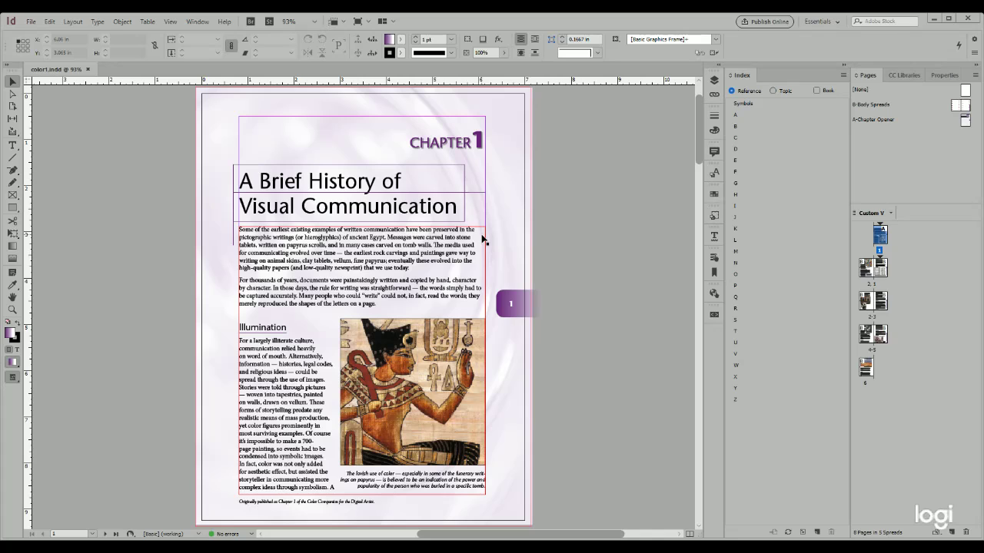
Add the word "hieroglyphics" from the first body paragraph to the index and expand the H group of entries
click(14, 146)
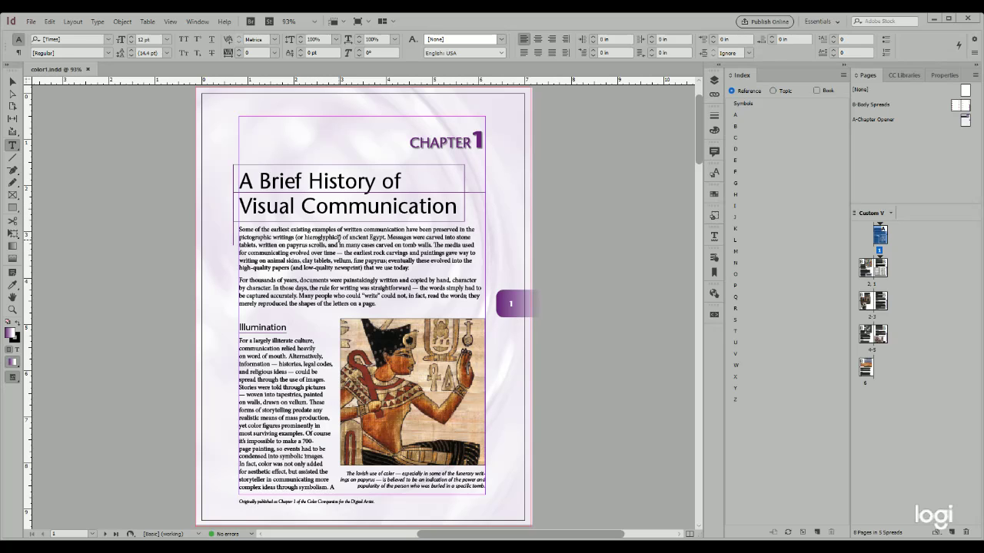
drag(340, 238, 337, 237)
drag(340, 235, 304, 237)
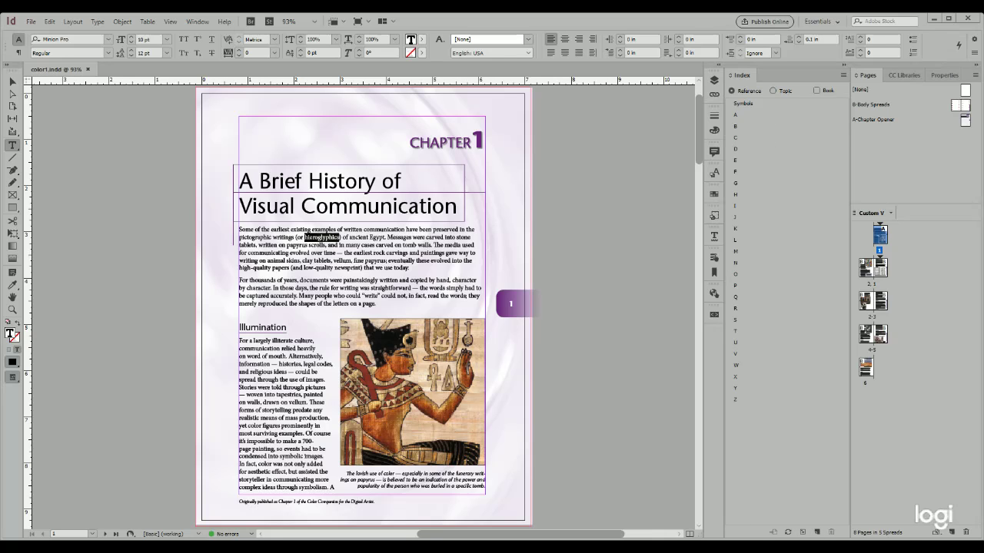
click(817, 531)
key(ctrl+alt+shift+bracketleft)
click(732, 195)
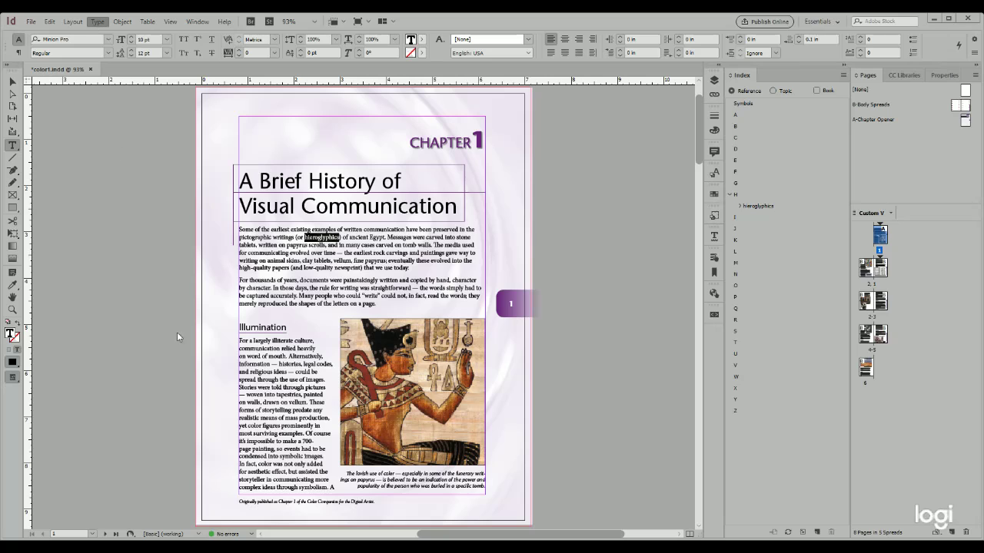
Show the hidden characters in the layout and collapse the H group in the index
key(ctrl+alt+i)
click(731, 195)
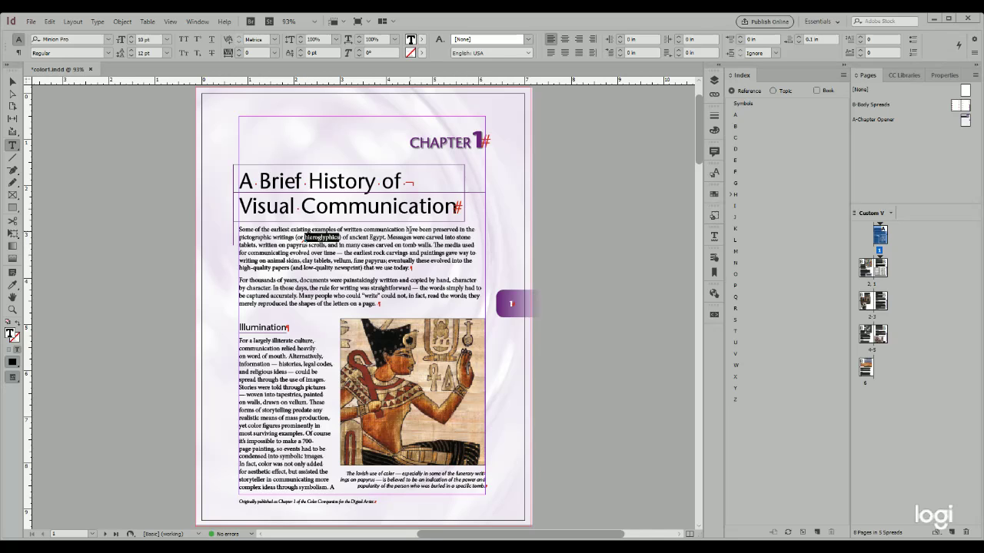
key(ctrl+equal)
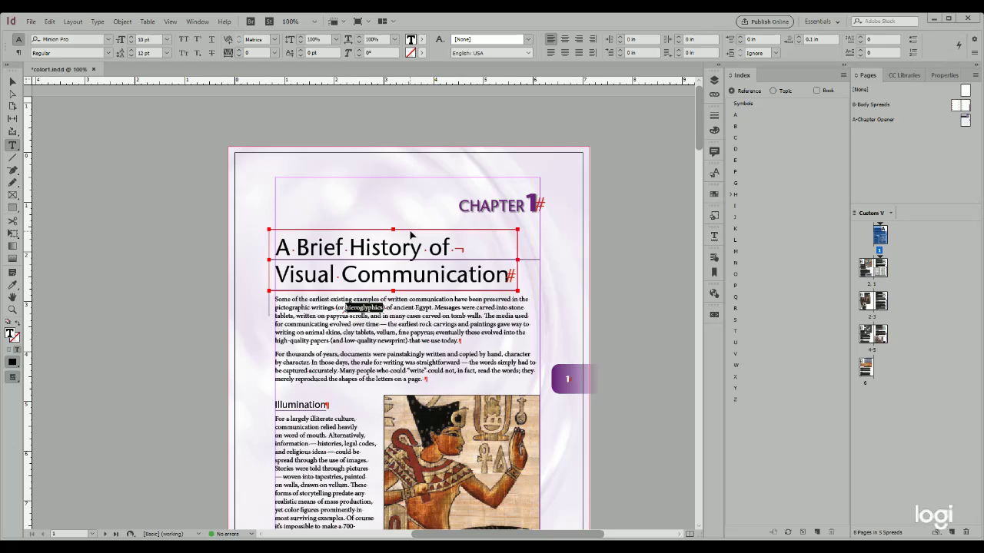
key(ctrl+equal)
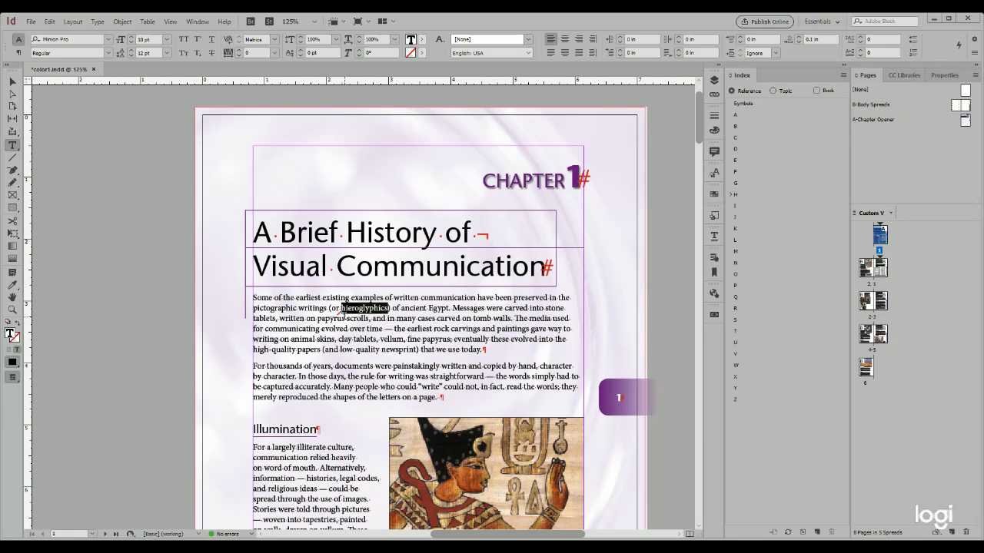
Add the word "papyrus" from the first body paragraph to the index and expand the P group
drag(345, 320, 317, 320)
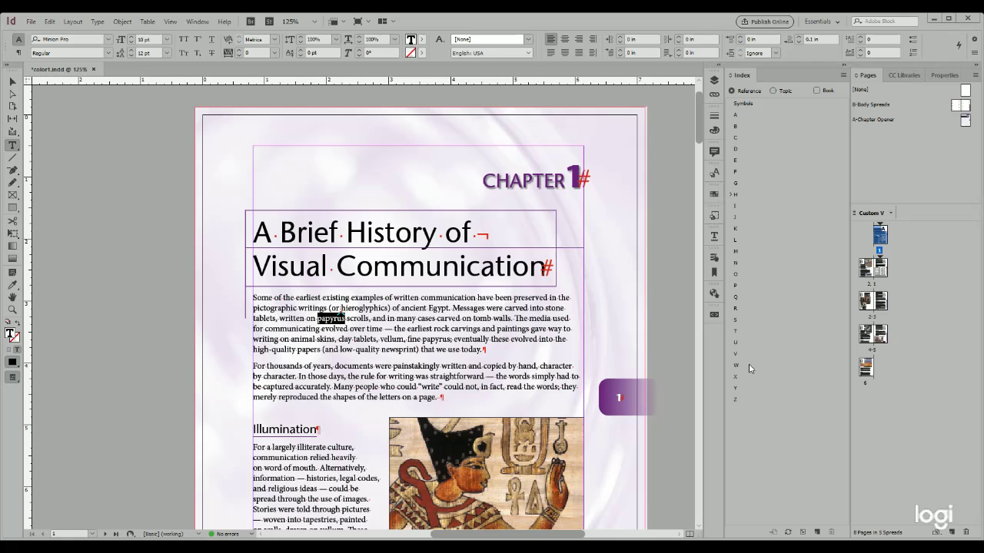
key(ctrl+alt+shift+bracketleft)
click(732, 285)
Add "rock carvings", "clay tablets" and "vellum" from the first body paragraph as index entries
drag(480, 329, 435, 329)
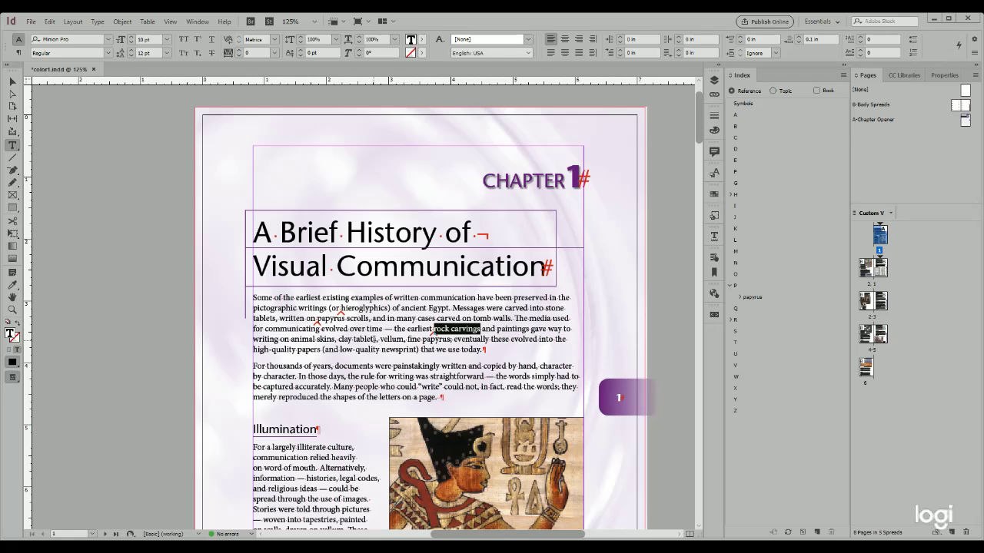
drag(377, 340, 337, 340)
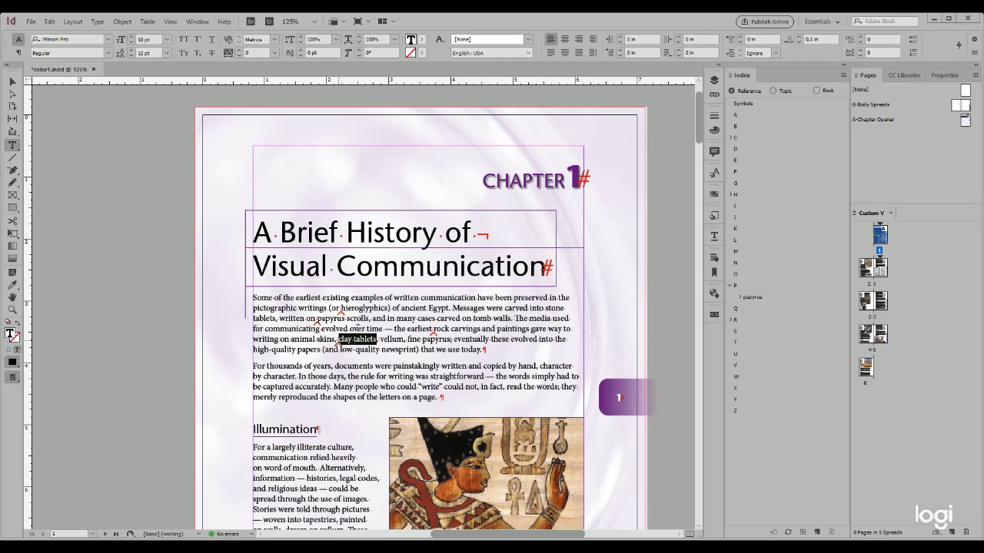
click(405, 338)
drag(405, 338, 380, 339)
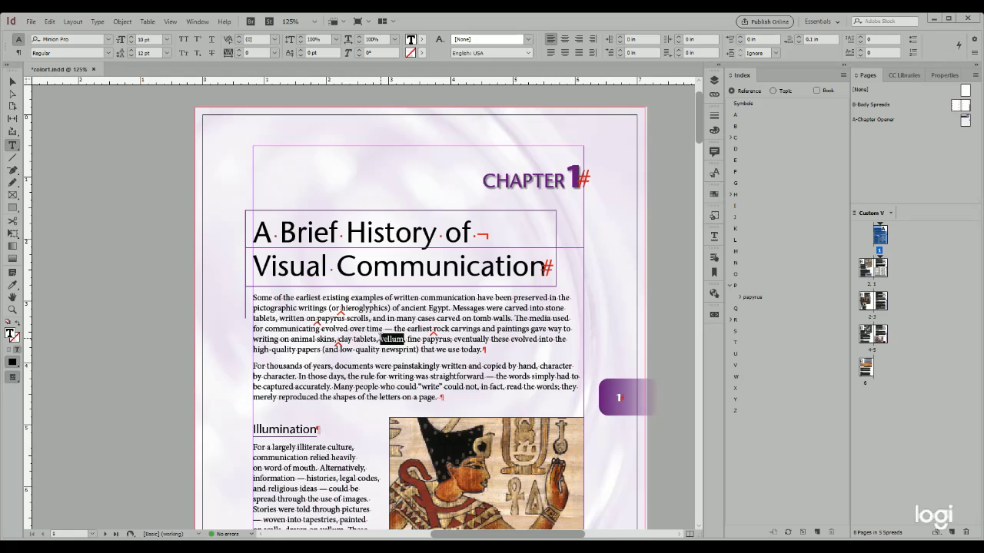
key(ctrl+alt+shift+bracketleft)
Add "Johannes Gutenberg" from the Automating the Publishing Process section to the index surname first, and expand the G group
key(shift+Page_Down)
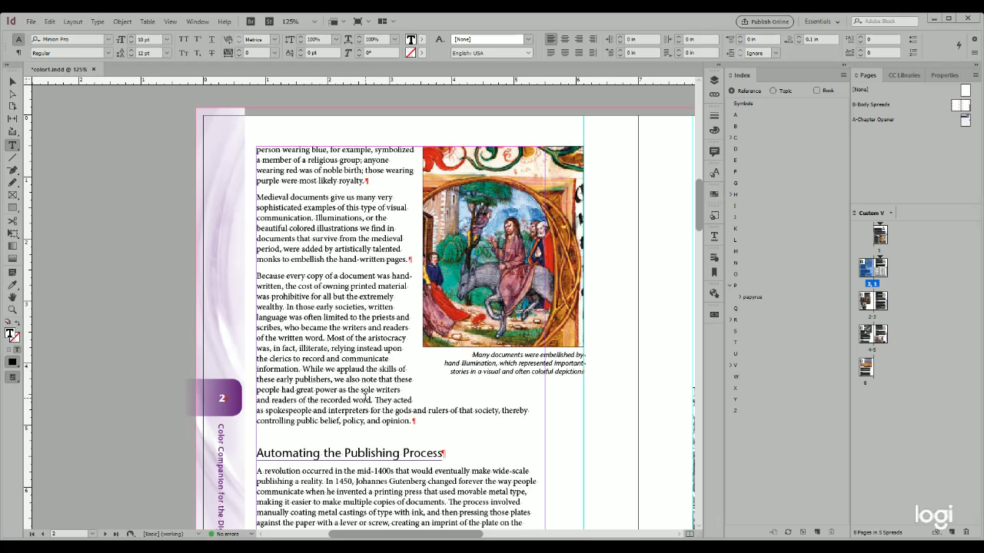
scroll(426, 479, down, 2)
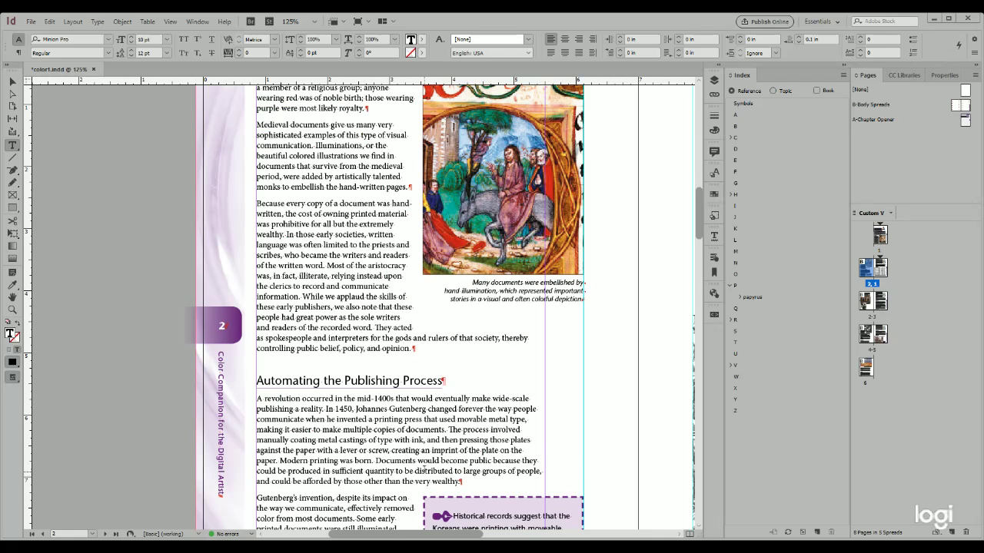
scroll(424, 473, down, 2)
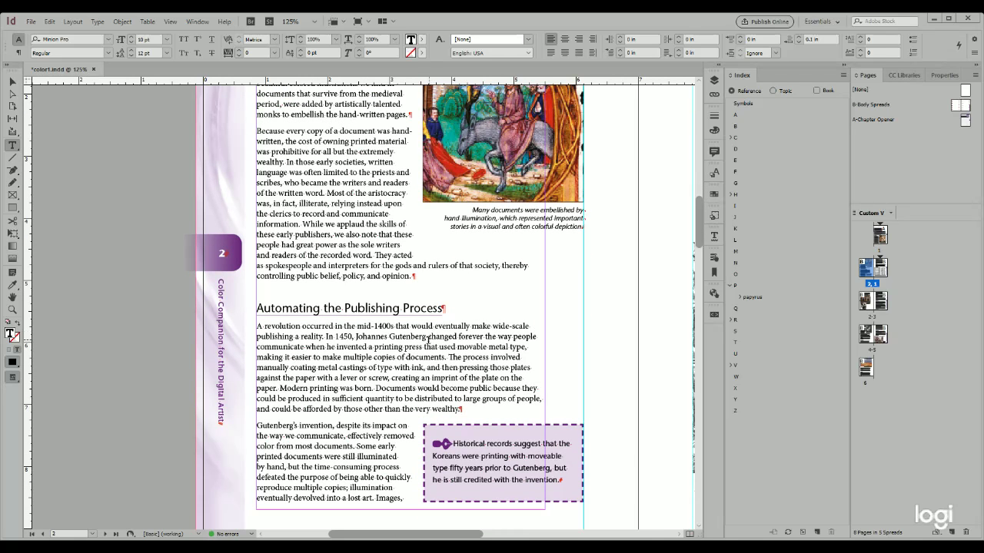
drag(425, 337, 354, 339)
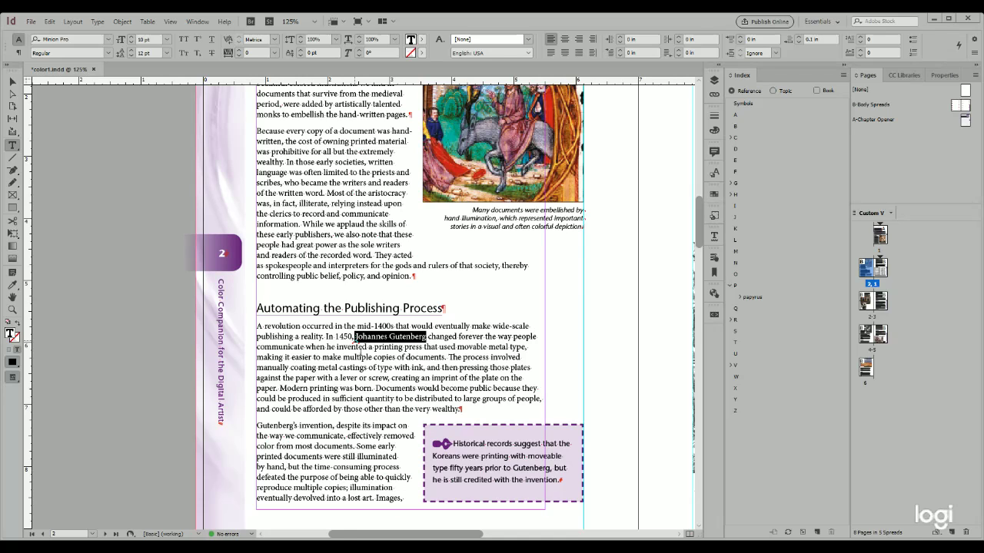
click(731, 184)
Add "William Henry Fox Talbot" from the Photography section to the index, both as written and with Talbot first
key(alt+Page_Down)
key(alt+Page_Down)
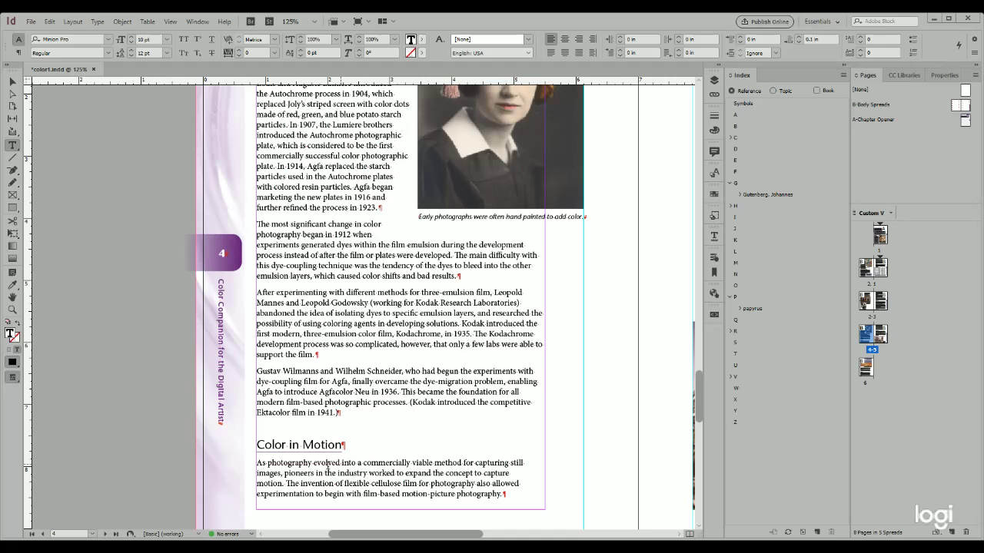
scroll(279, 457, up, 3)
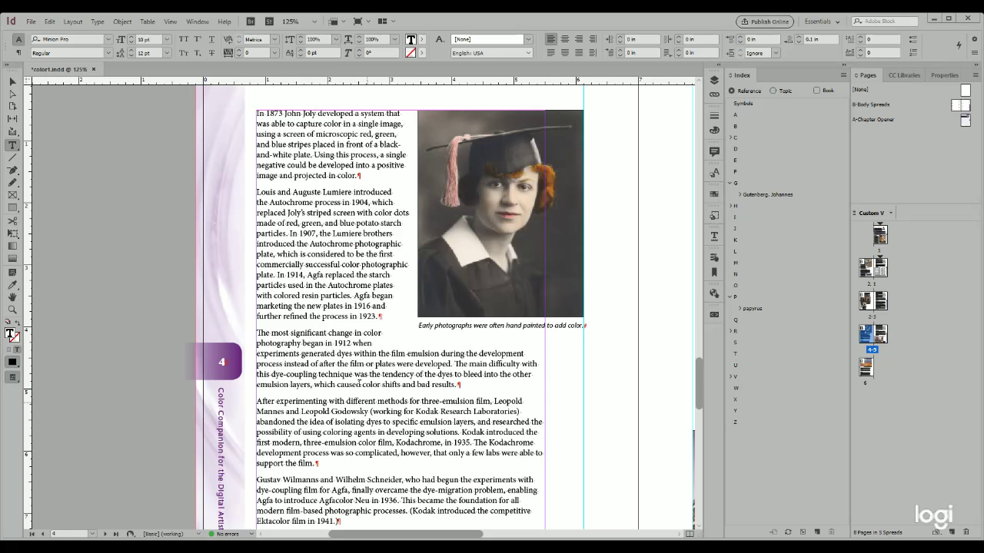
scroll(363, 355, down, 3)
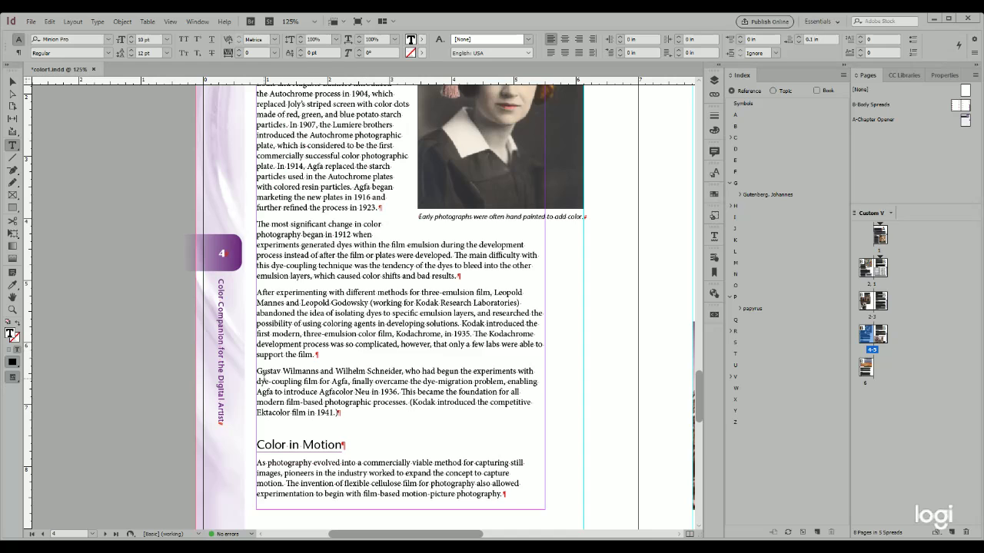
scroll(331, 338, up, 2)
scroll(338, 331, up, 1)
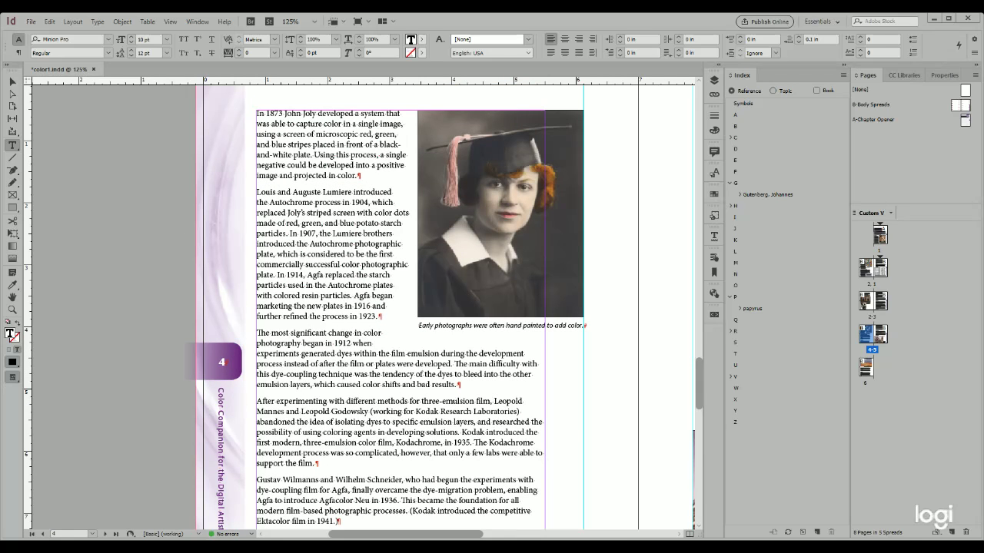
key(alt+Page_Up)
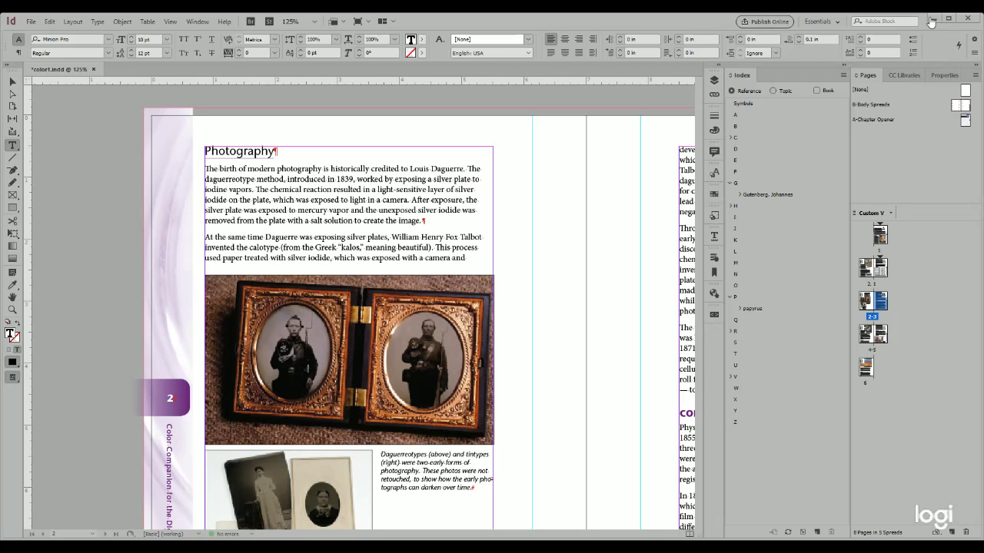
key(ctrl+r)
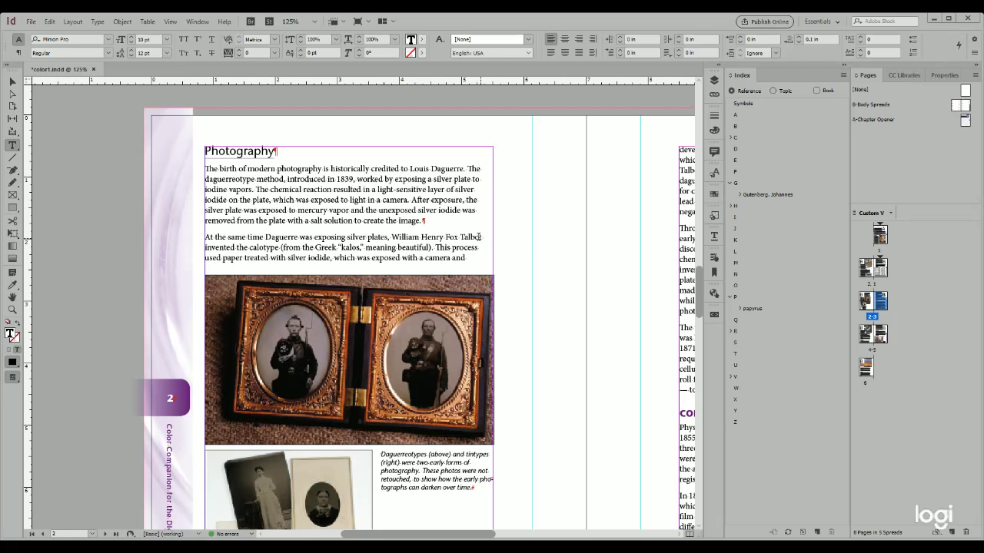
drag(483, 240, 392, 236)
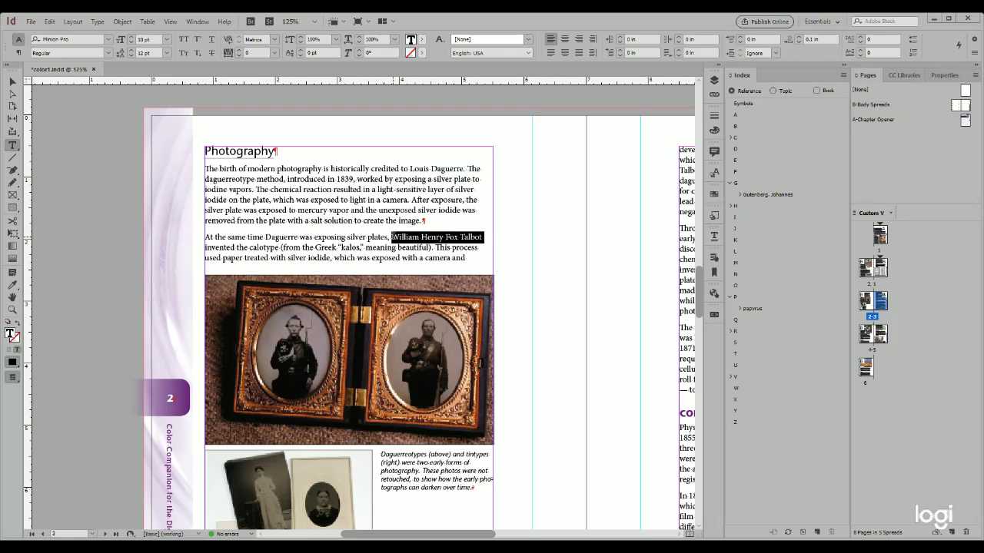
drag(392, 237, 392, 236)
key(ctrl)
key(ctrl)
Replace the space between "Fox" and "Talbot" in the Photography section with a nonbreaking space
click(460, 238)
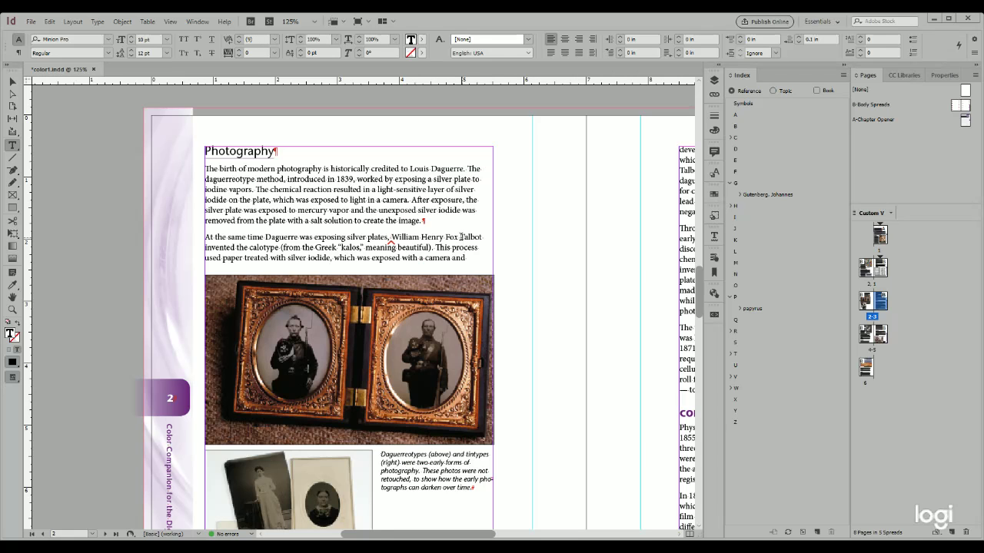
key(ctrl+equal)
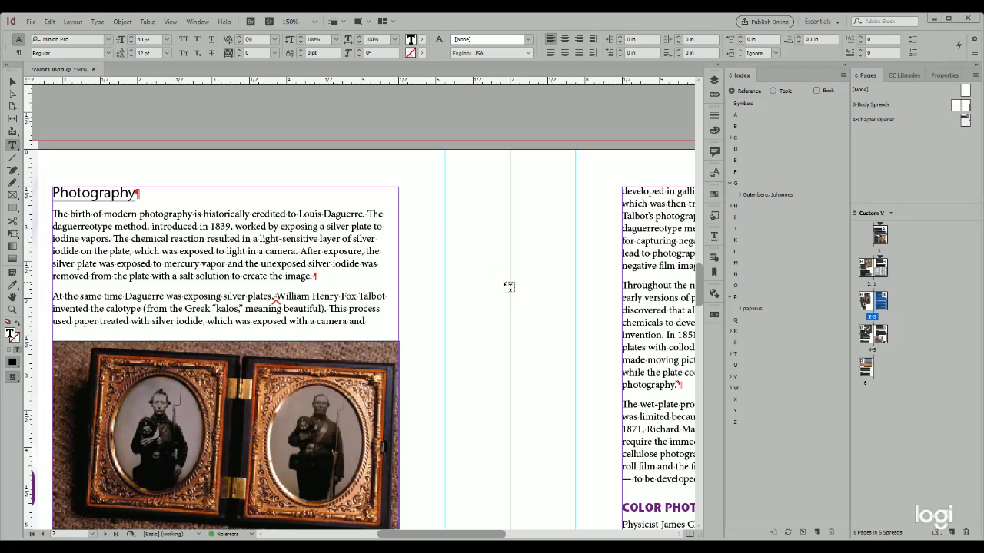
click(358, 296)
click(296, 365)
Index William Henry Fox Talbot again in reversed order with Fox Talbot as the surname, and expand the T and F groups
drag(386, 297, 277, 289)
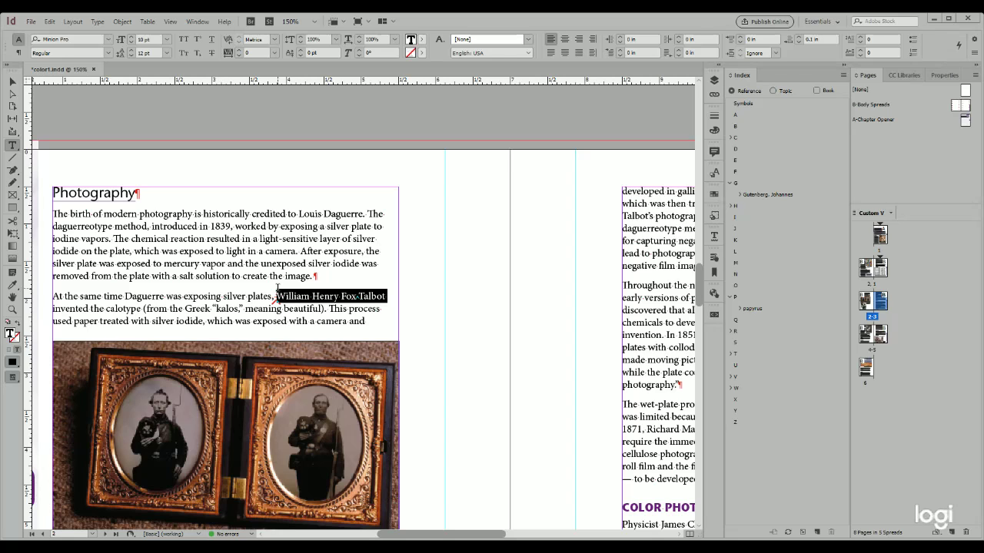
key(ctrl)
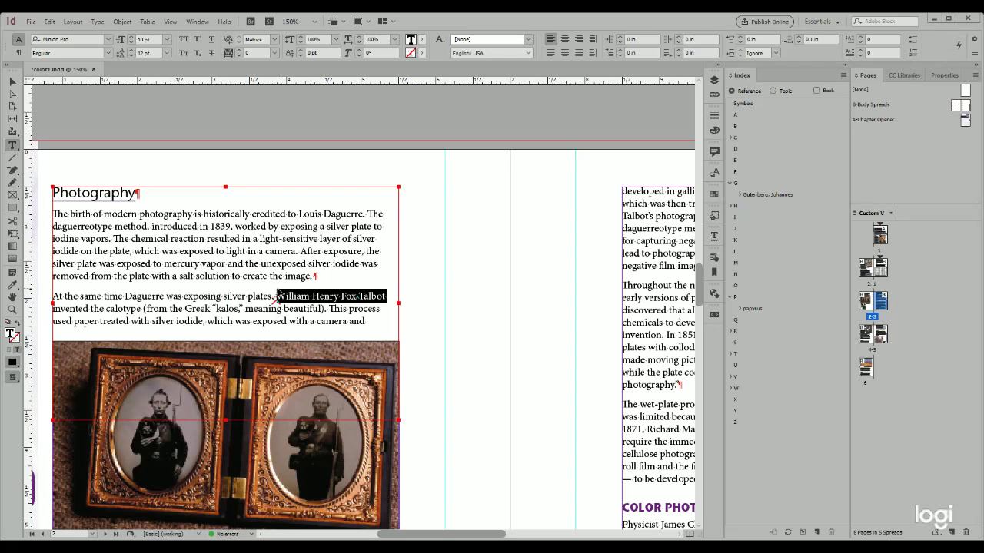
key(ctrl)
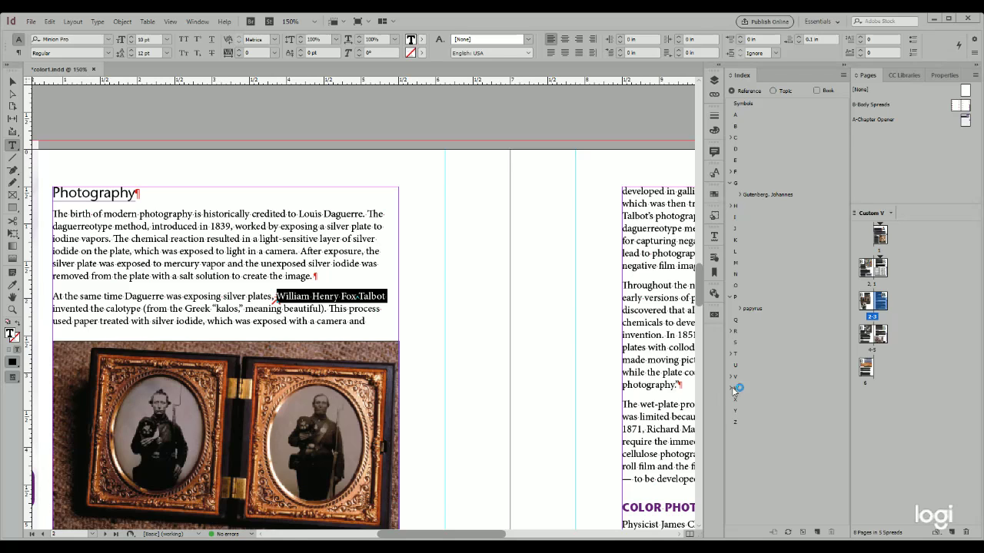
click(732, 354)
click(731, 172)
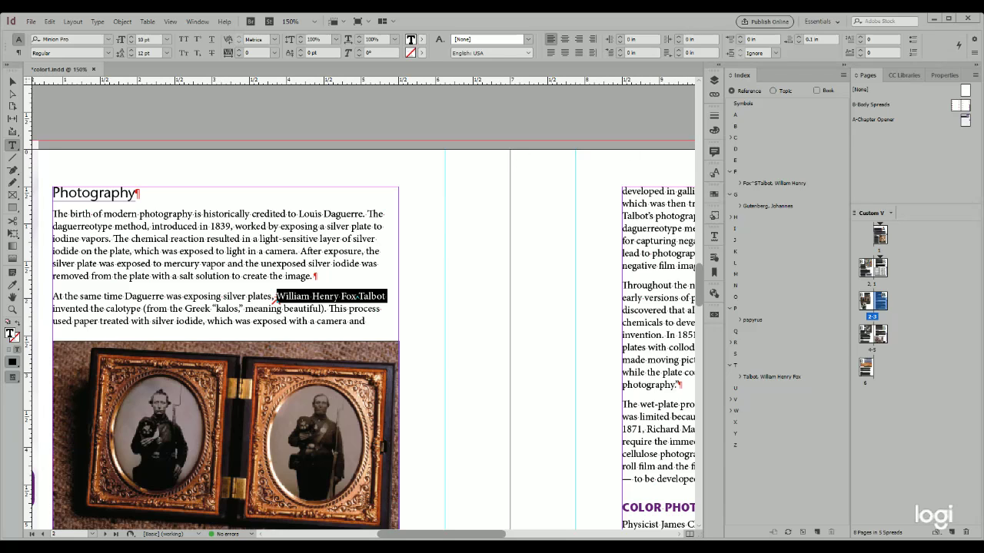
Add "Printing" from the start of the paragraph "Printing allowed easier" to the index
drag(361, 123, 552, 525)
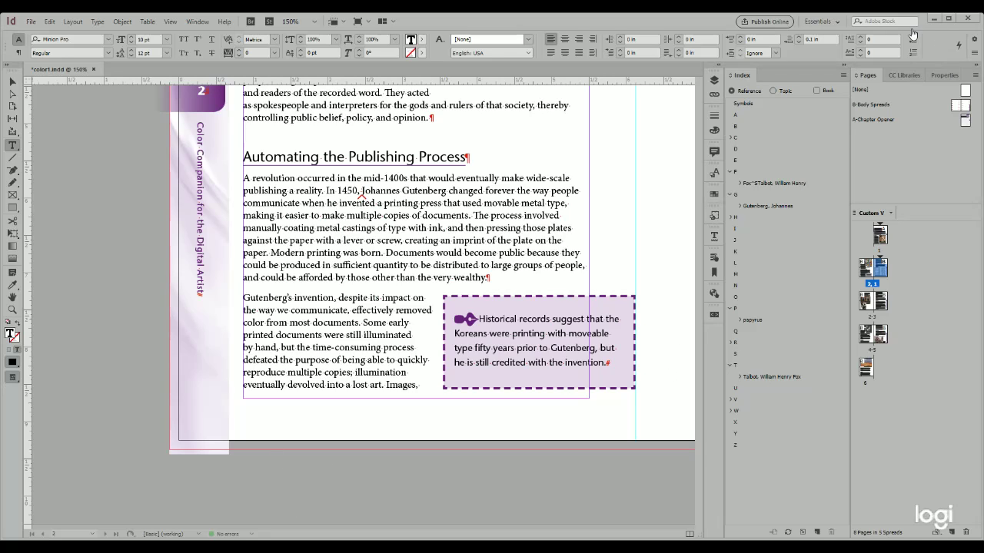
click(935, 23)
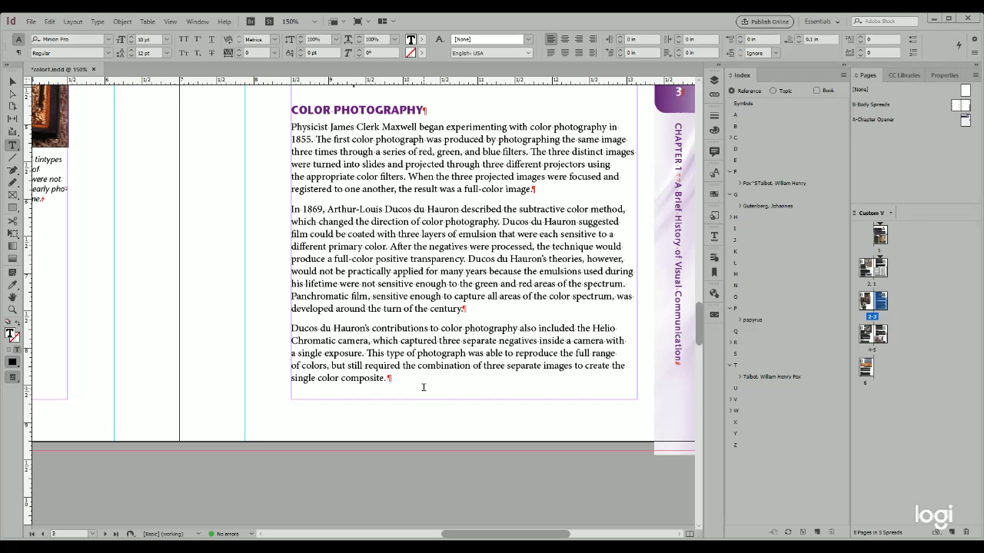
scroll(423, 387, up, 5)
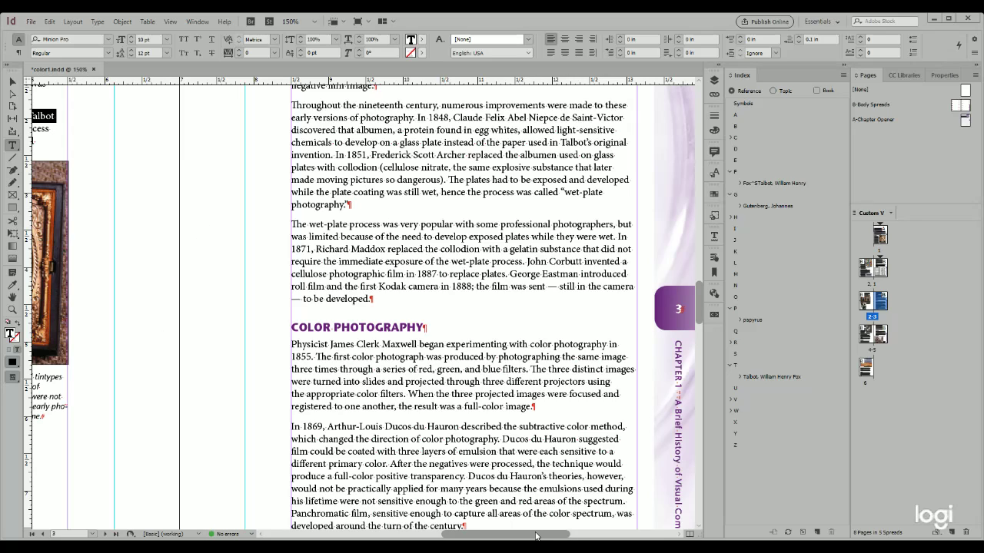
drag(538, 534, 569, 535)
scroll(480, 389, up, 4)
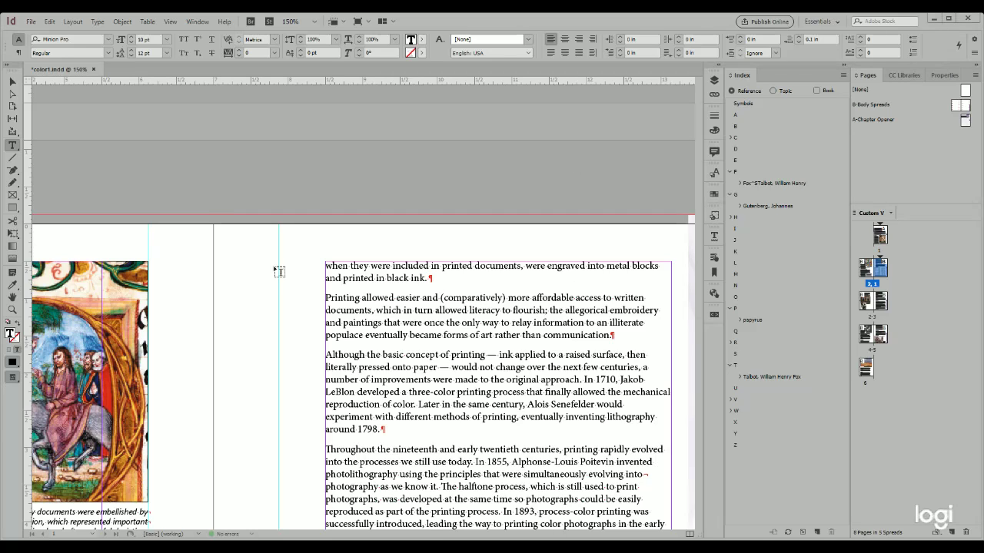
drag(360, 298, 321, 304)
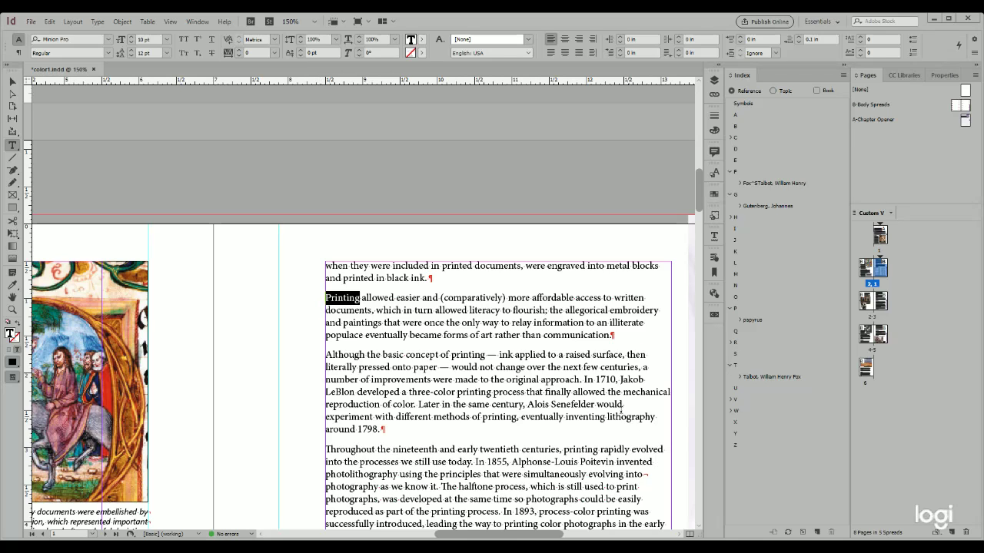
click(819, 532)
key(ctrl+alt+shift+[)
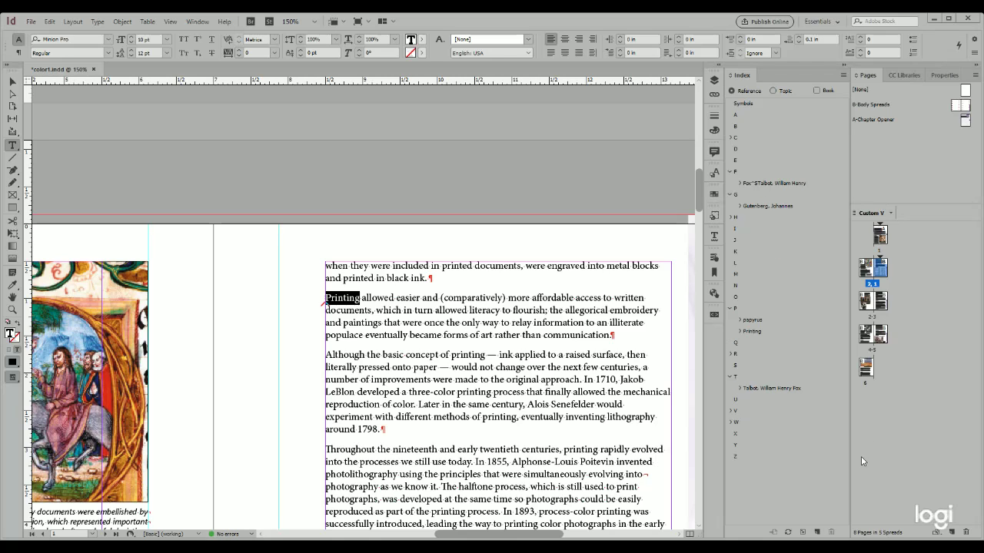
Index all occurrences of lowercase "printing", starting from the word in "Although the basic concept of printing", and save the document
click(740, 331)
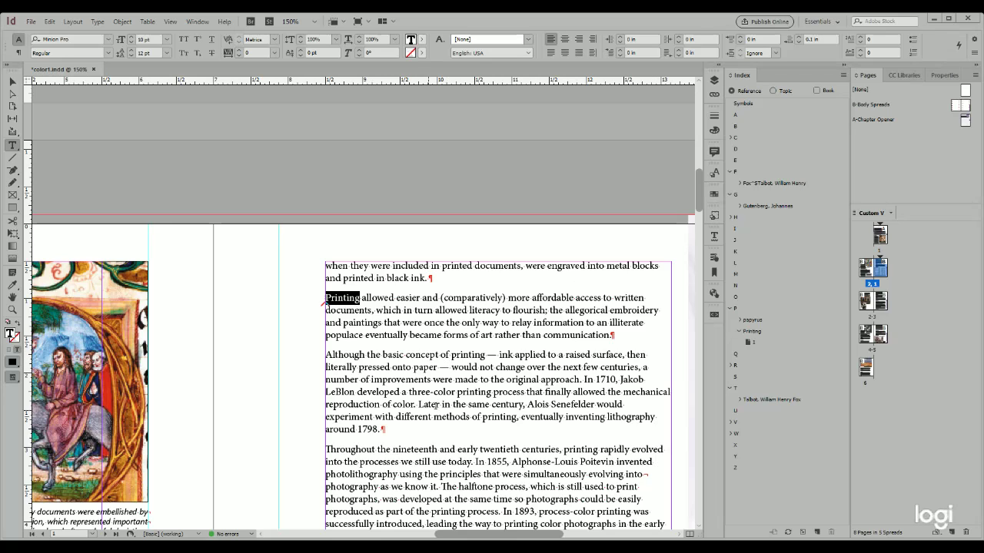
click(475, 355)
drag(485, 355, 452, 356)
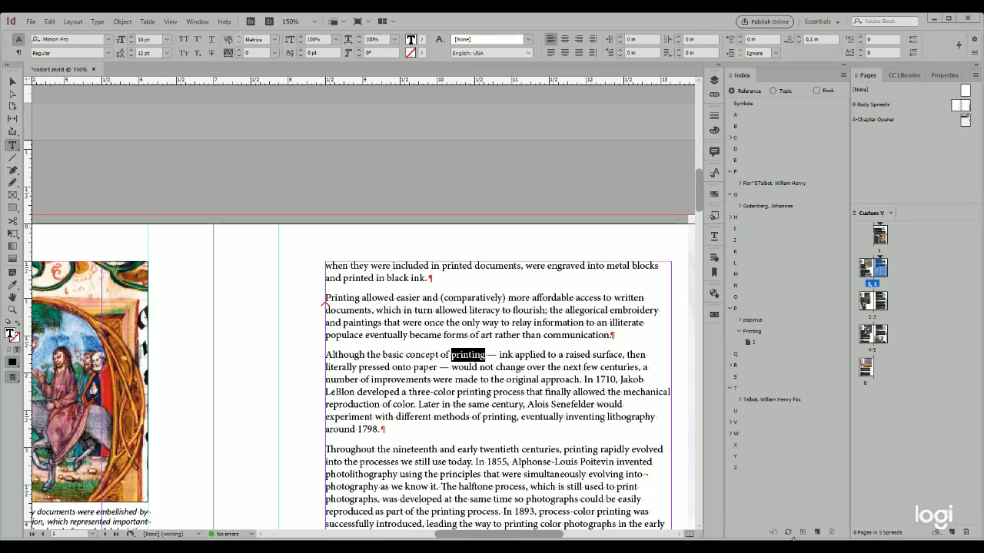
click(817, 533)
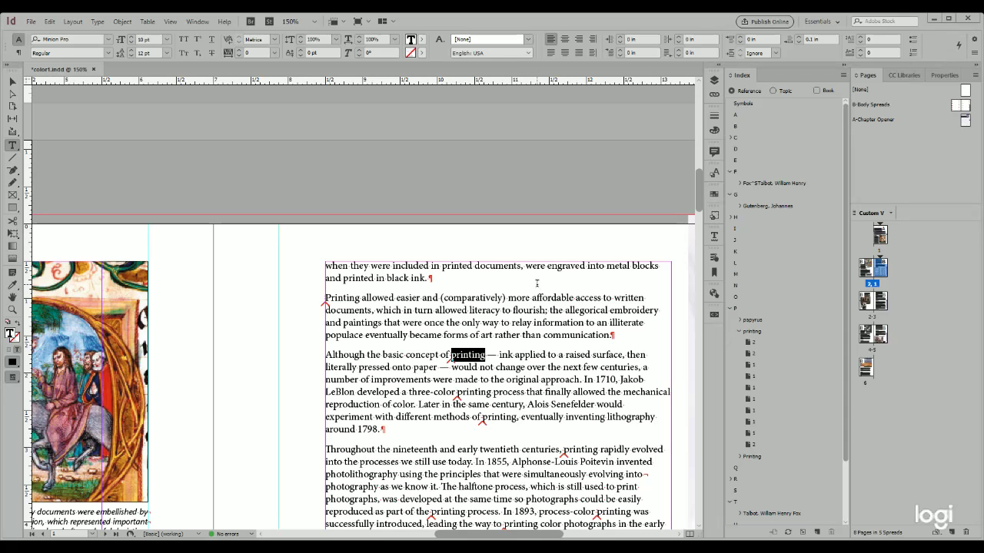
key(ctrl+s)
Index "History" from the chapter title on page 1 as "history" with a 1–6 page range, and expand its entry under H
click(42, 534)
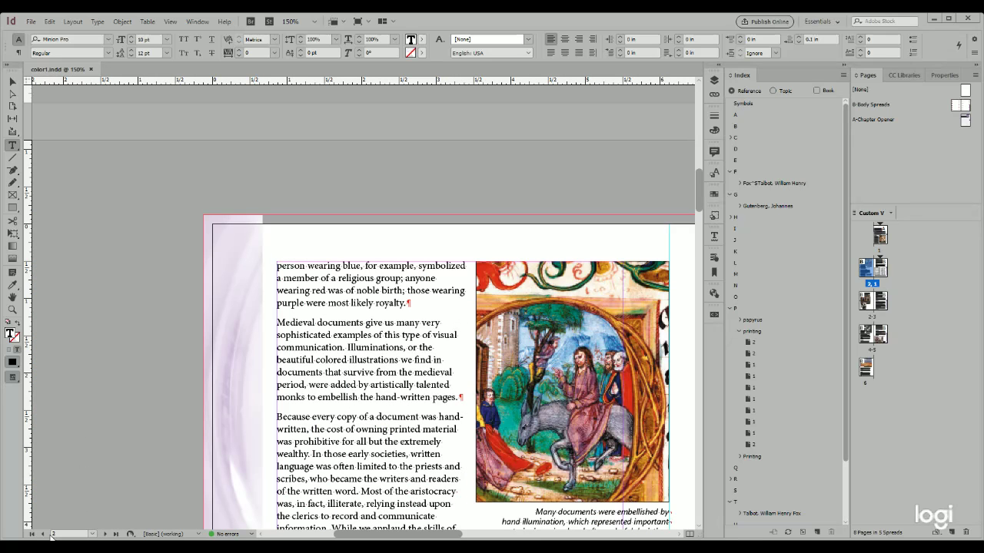
click(42, 534)
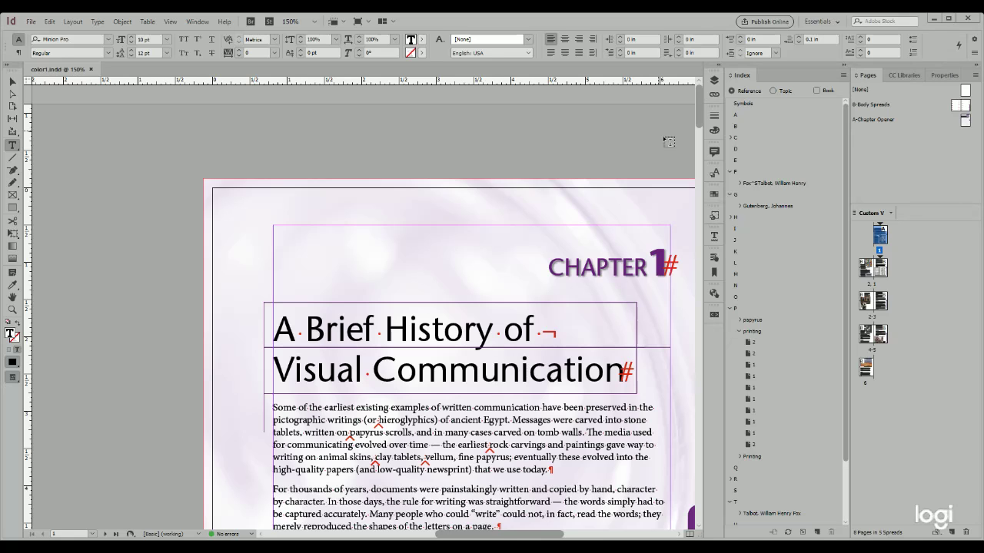
drag(493, 332, 386, 337)
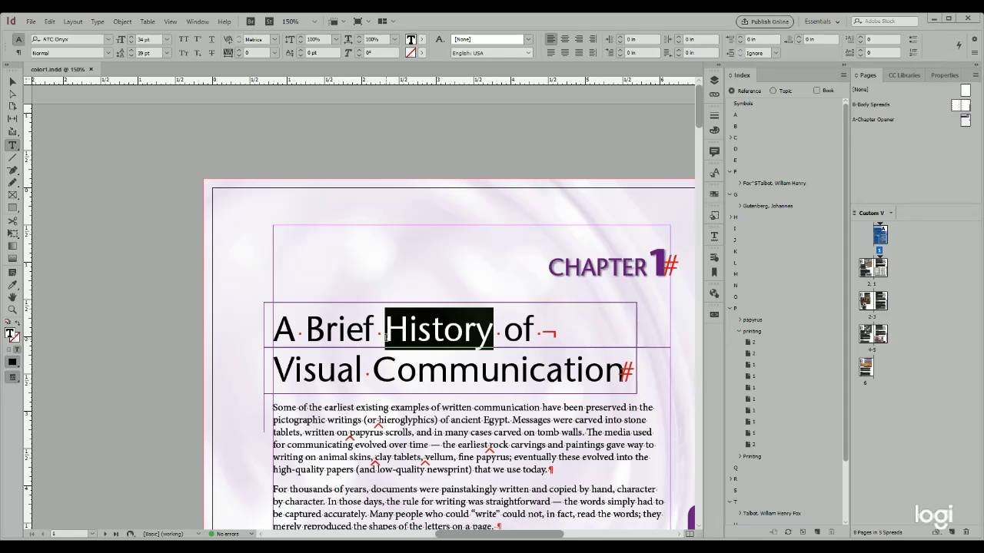
click(817, 532)
key(ctrl+alt+shift+[)
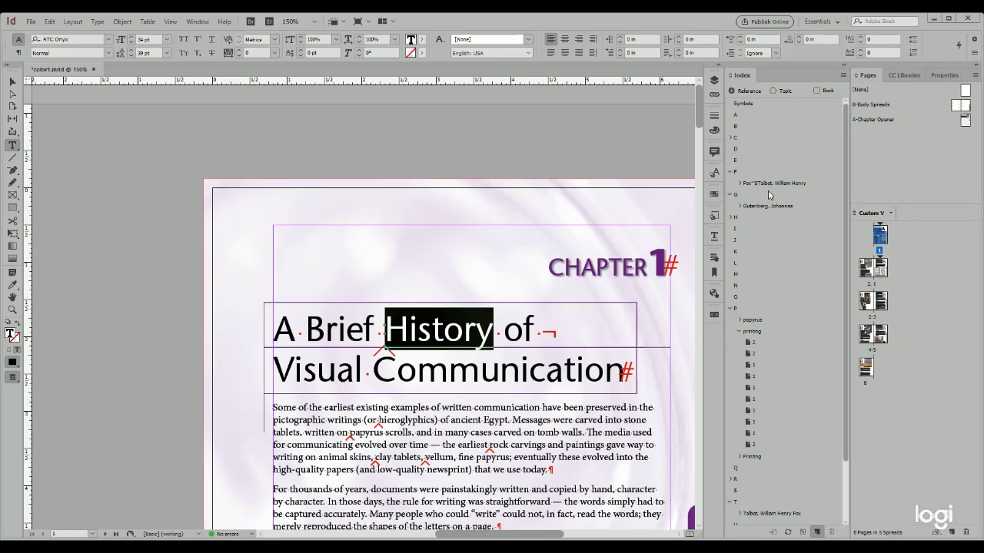
click(731, 217)
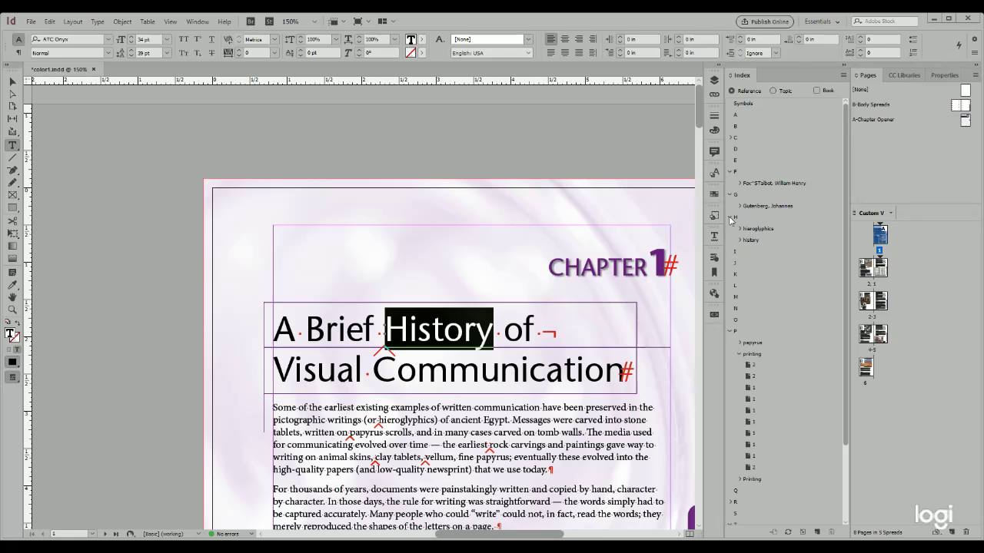
click(739, 240)
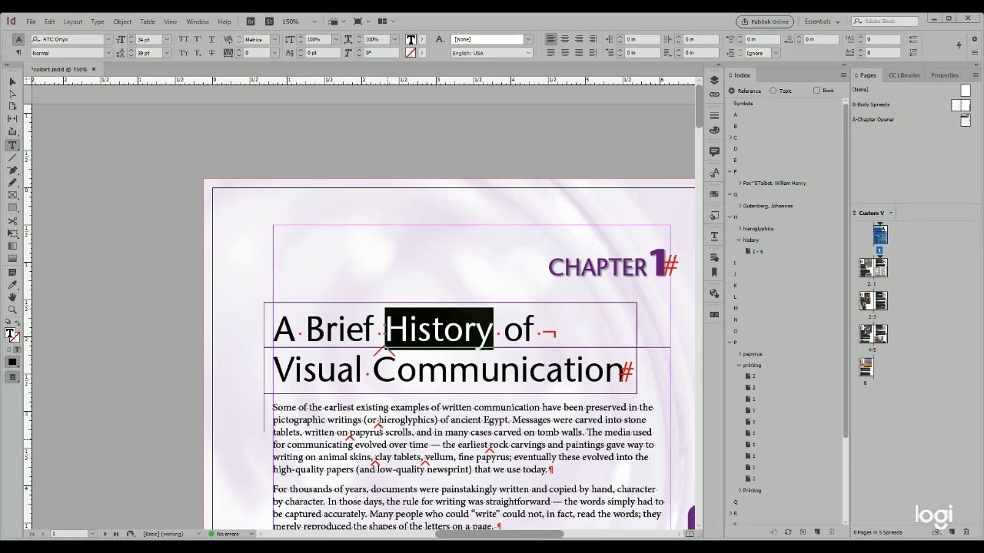
Try to index the "Illumination" heading, check its page reference under I, and undo the entry
click(379, 426)
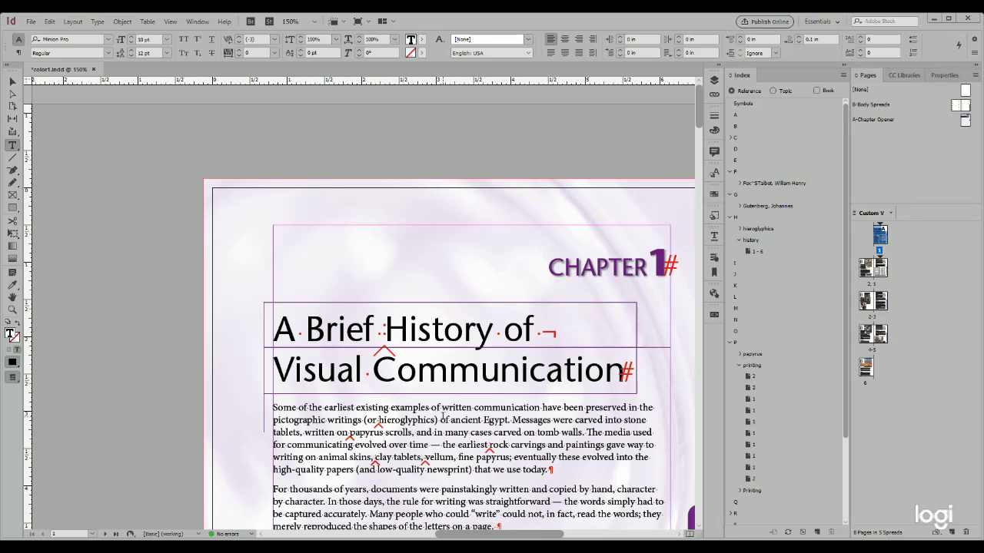
scroll(442, 416, down, 1)
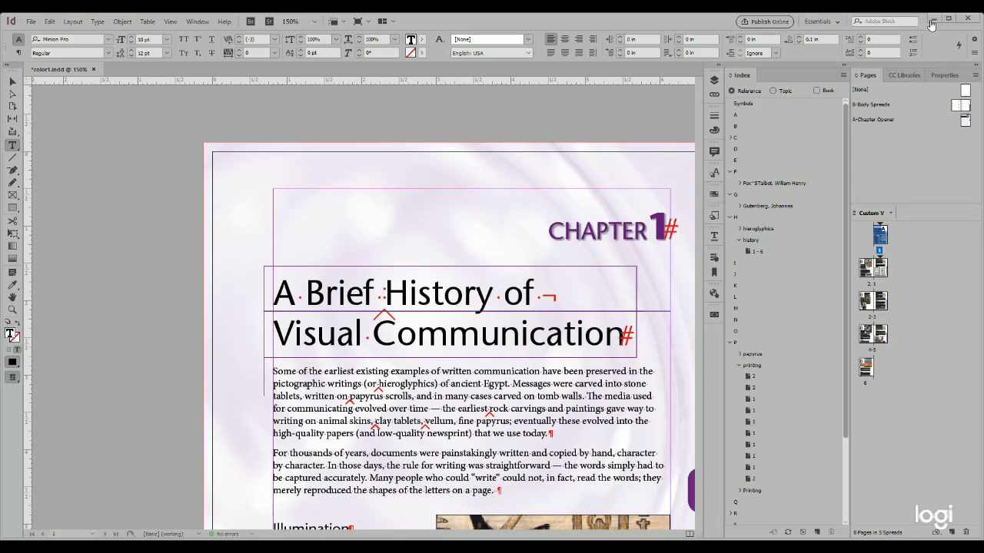
scroll(342, 427, down, 3)
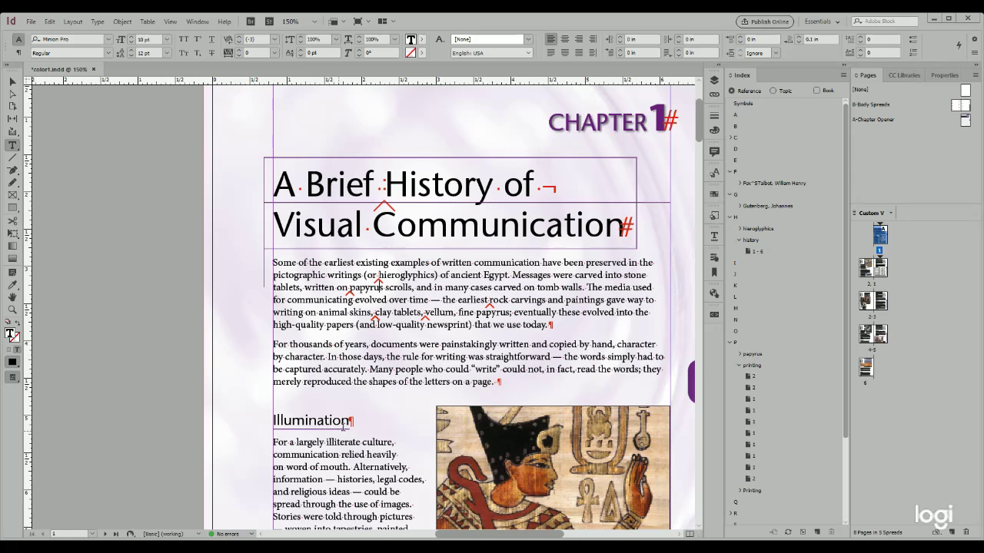
drag(351, 422, 273, 422)
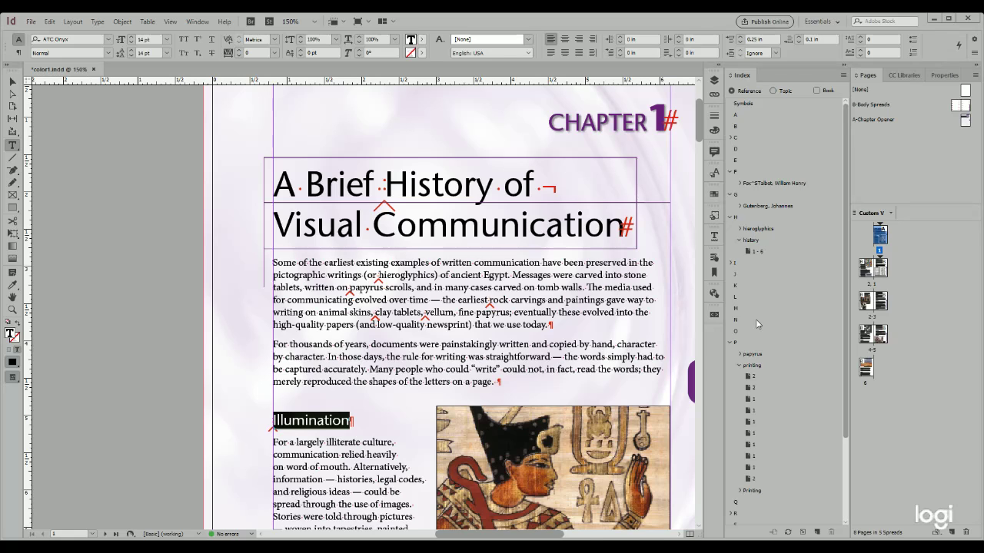
click(732, 264)
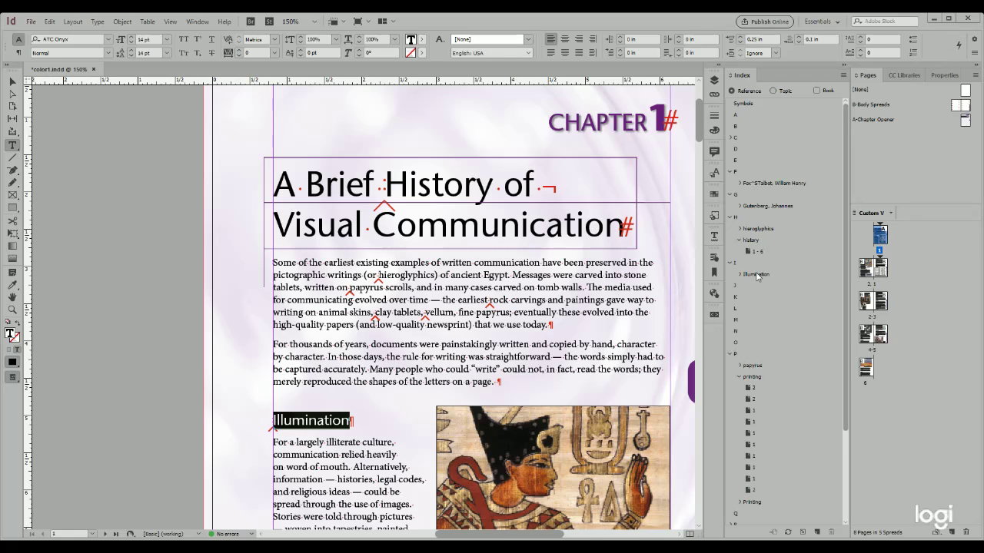
click(759, 277)
click(739, 274)
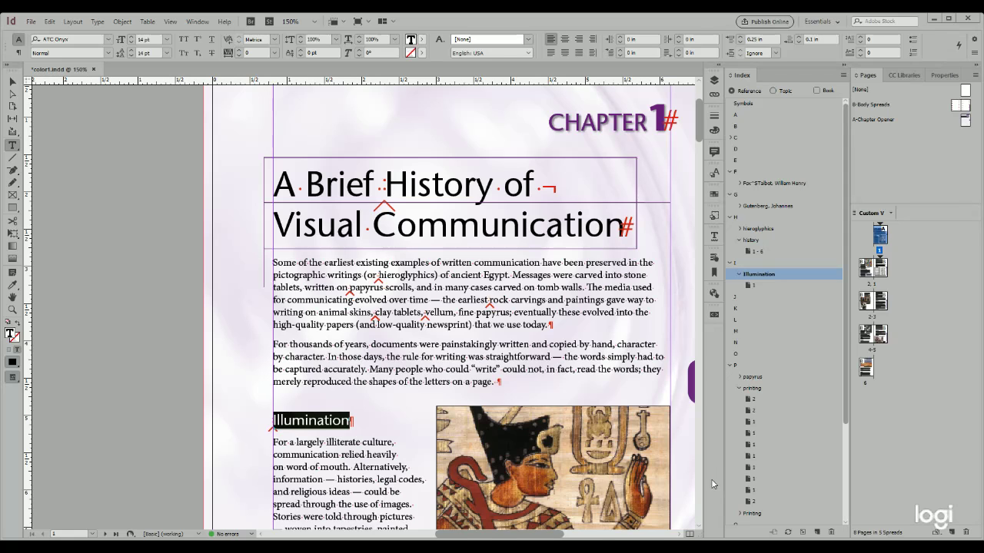
click(757, 287)
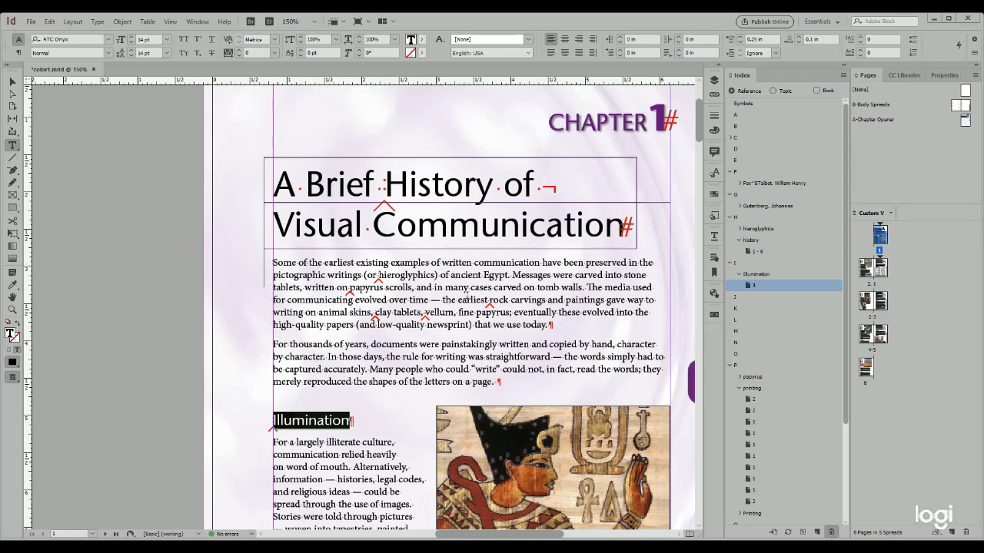
key(ctrl+z)
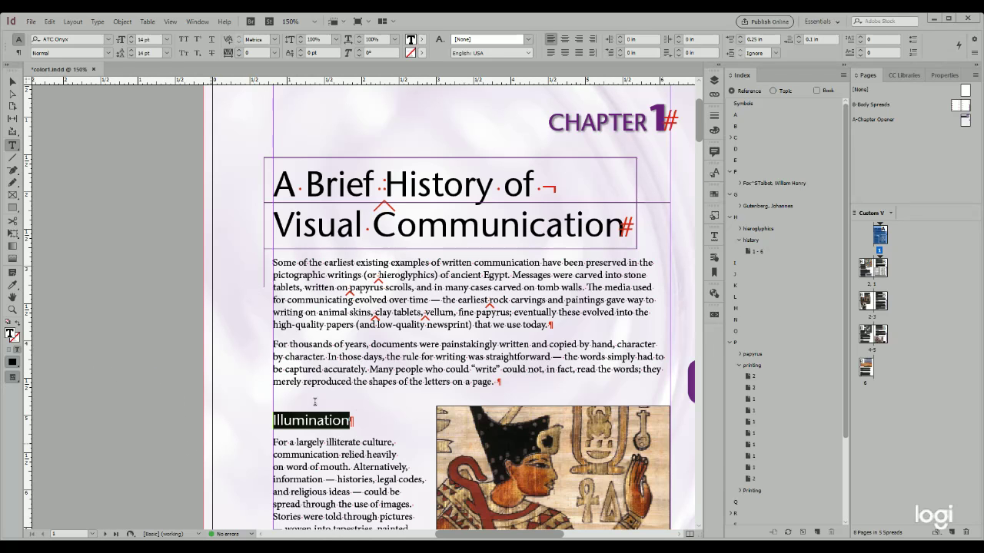
Add an "Illumination" index entry spanning pages 1–2, anchored at "For" in the paragraph below that heading, and save the document
click(288, 443)
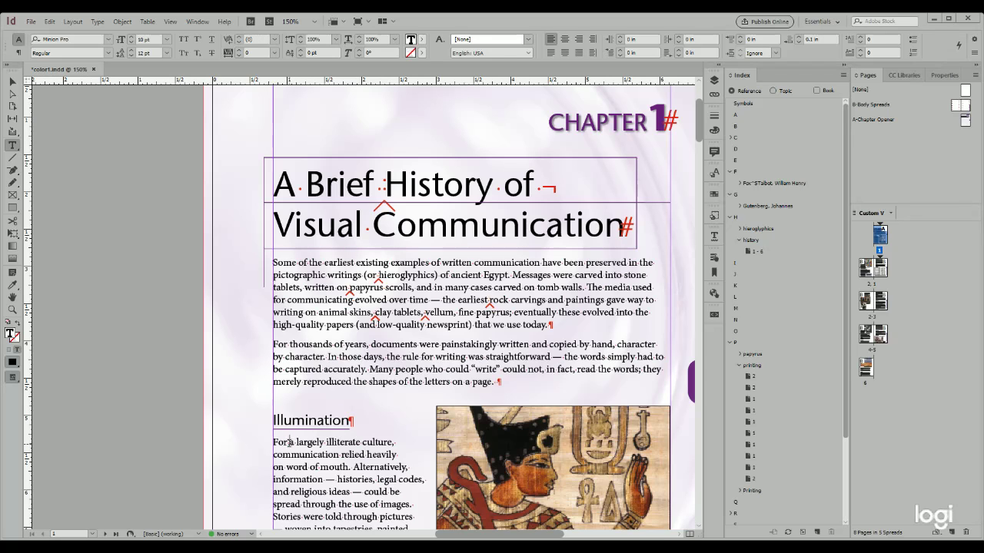
mouse_move(289, 444)
mouse_down()
mouse_move(272, 444)
mouse_move(287, 443)
mouse_up()
click(277, 444)
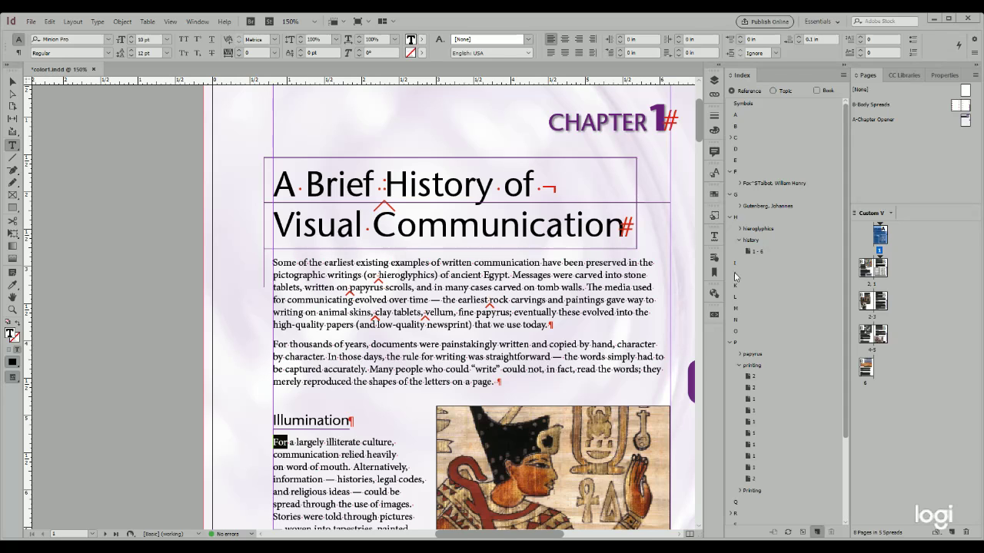
click(772, 231)
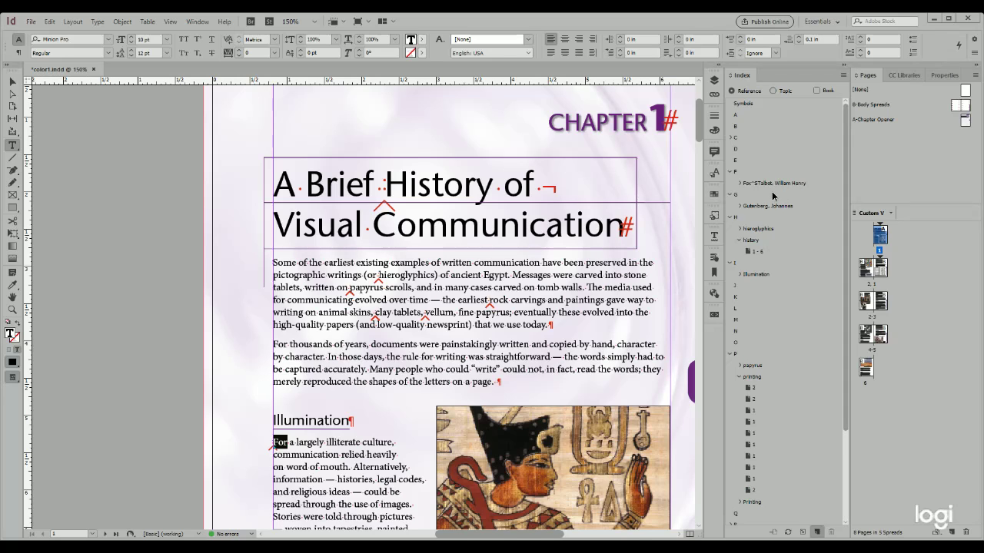
click(739, 274)
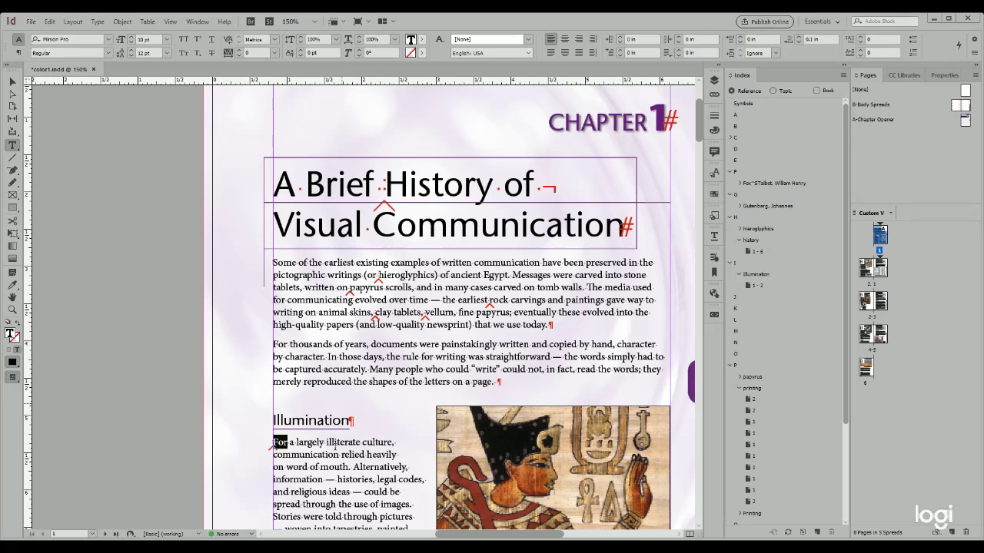
scroll(348, 458, down, 3)
scroll(348, 457, down, 4)
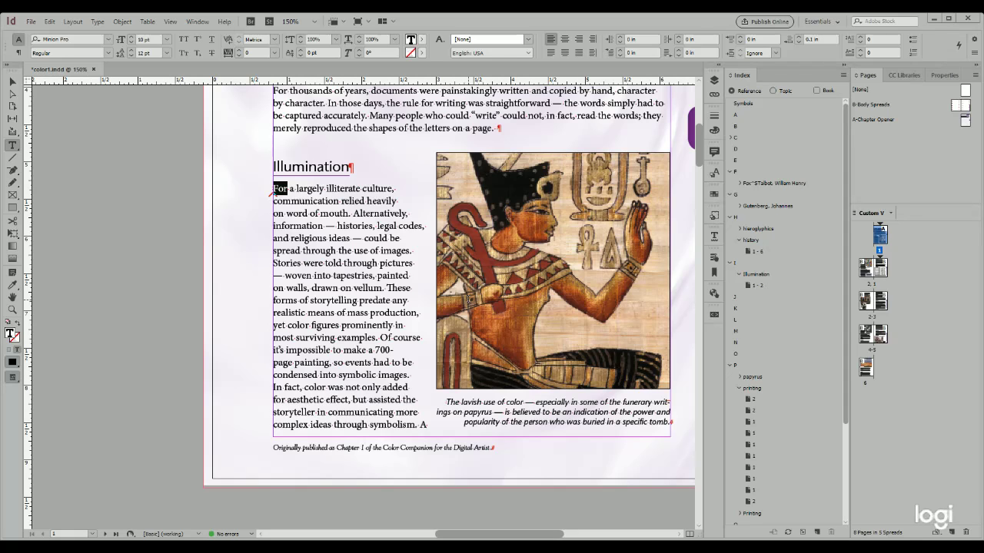
key(ctrl+s)
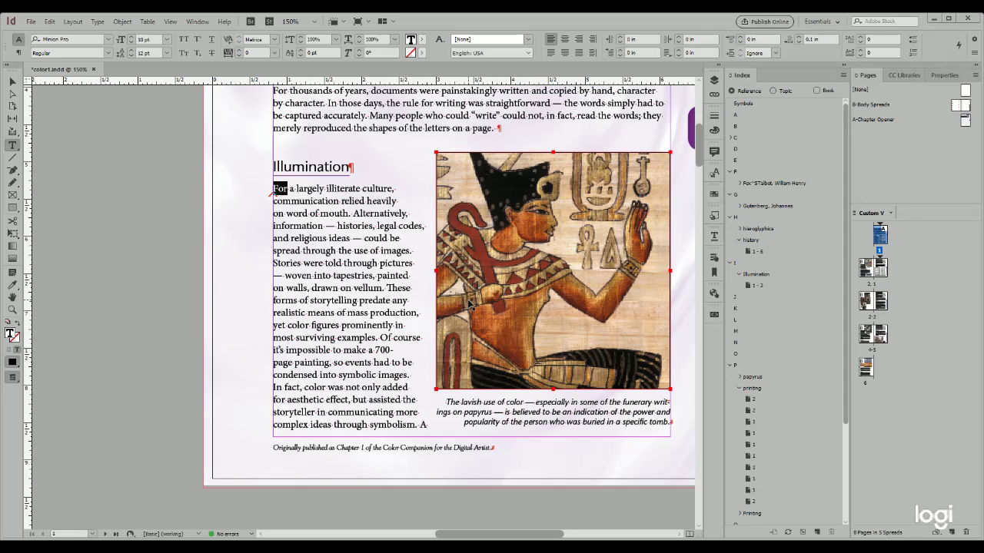